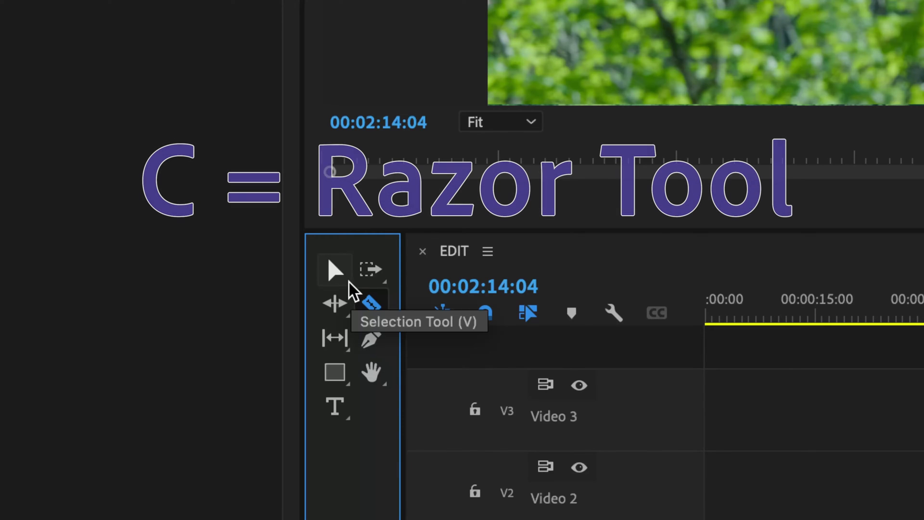
- Switch from the Selection tool to the Razor tool with C
left_click(341, 275)
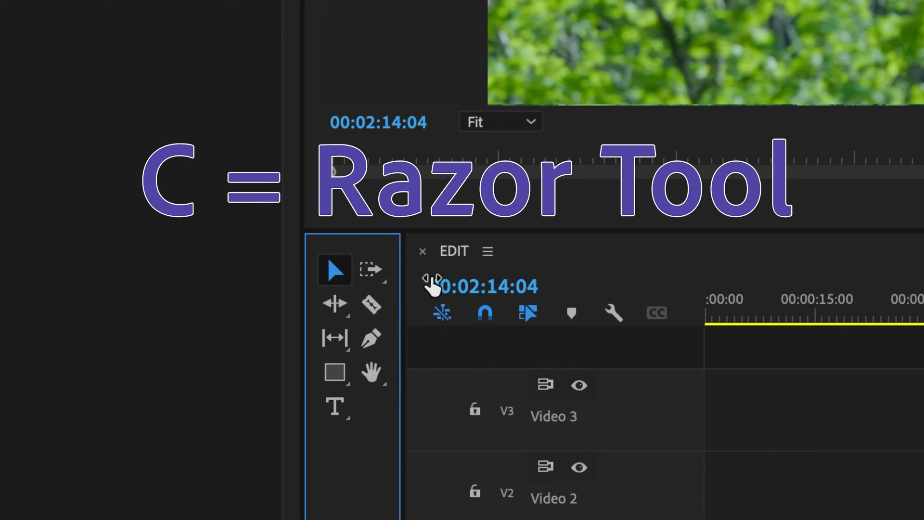
key("c")
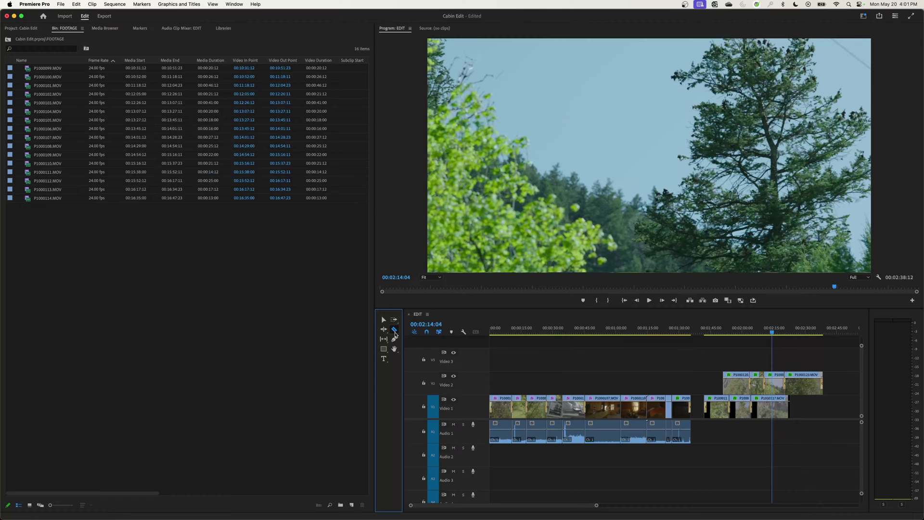
- Razor-cut P1000107.MOV near 53 s and ripple-delete the later piece, shortening the sequence to 00:02:29:20
left_click(395, 333)
left_click(603, 409)
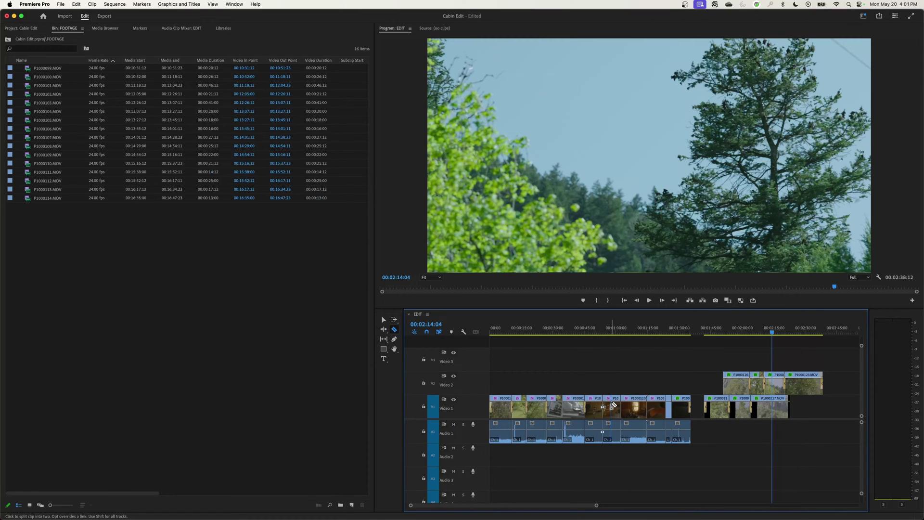
key("v")
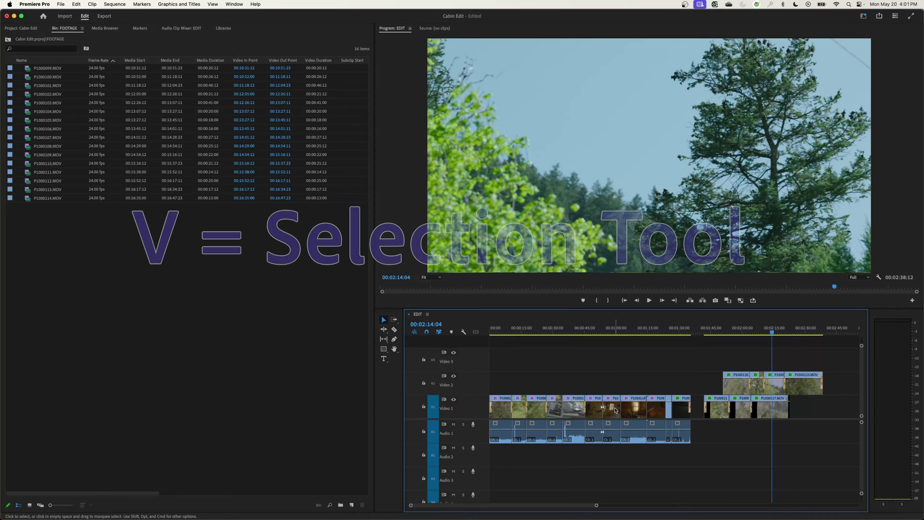
left_click(610, 411)
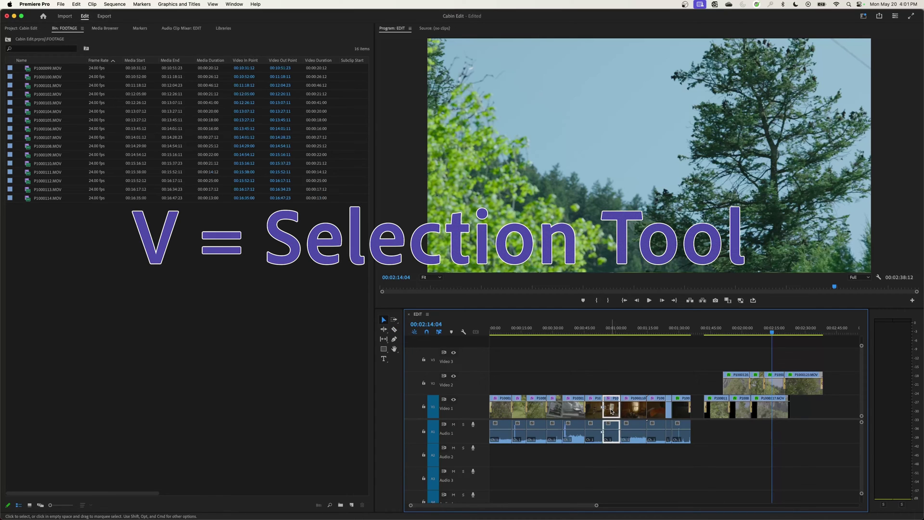
key("super+shift+a")
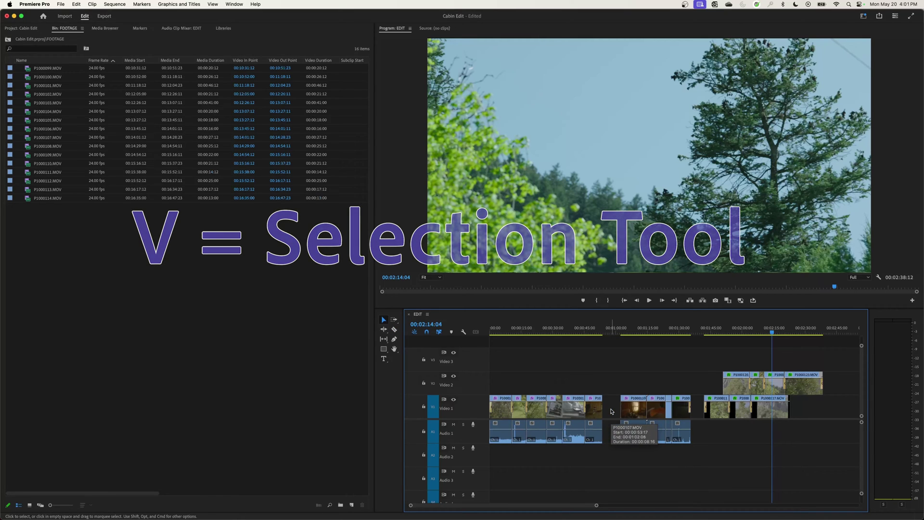
left_click(612, 412)
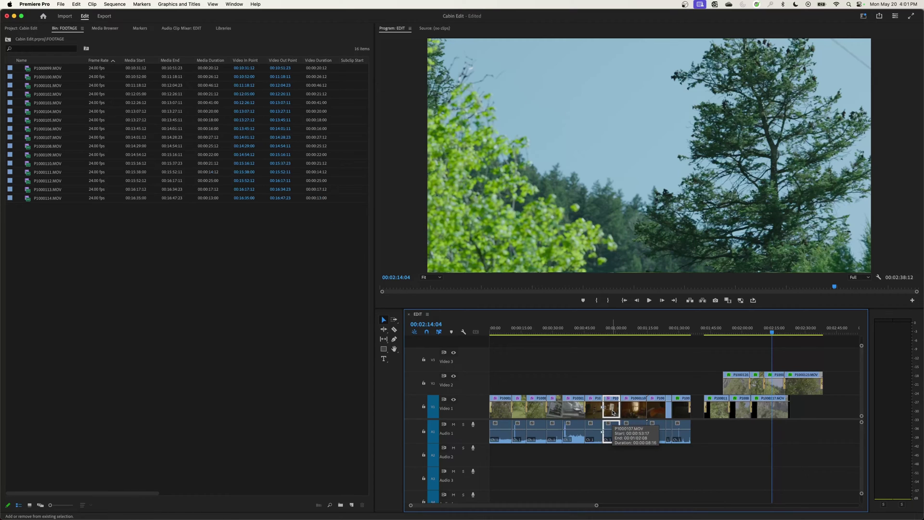
key("shift+Delete")
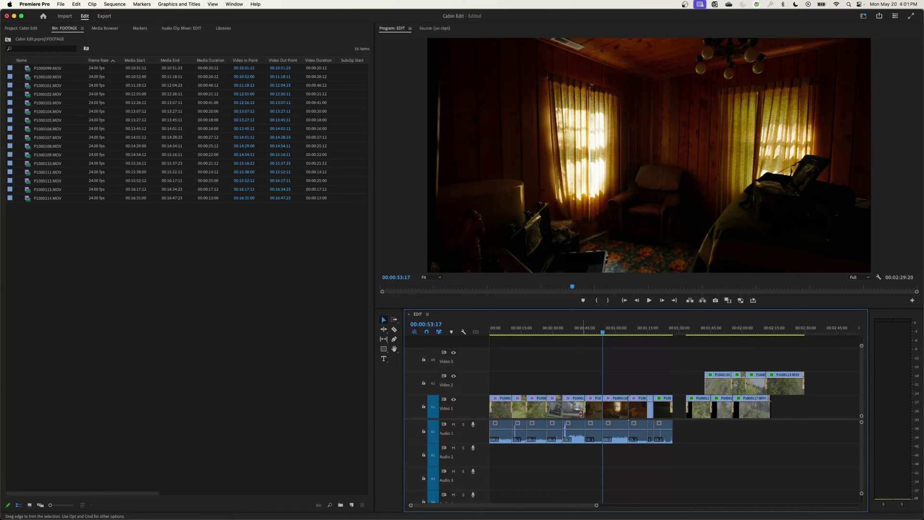
- Undo the ripple delete to restore P1000107.MOV at 00:02:38:12, toggling timeline snapping off and on
key("super+z")
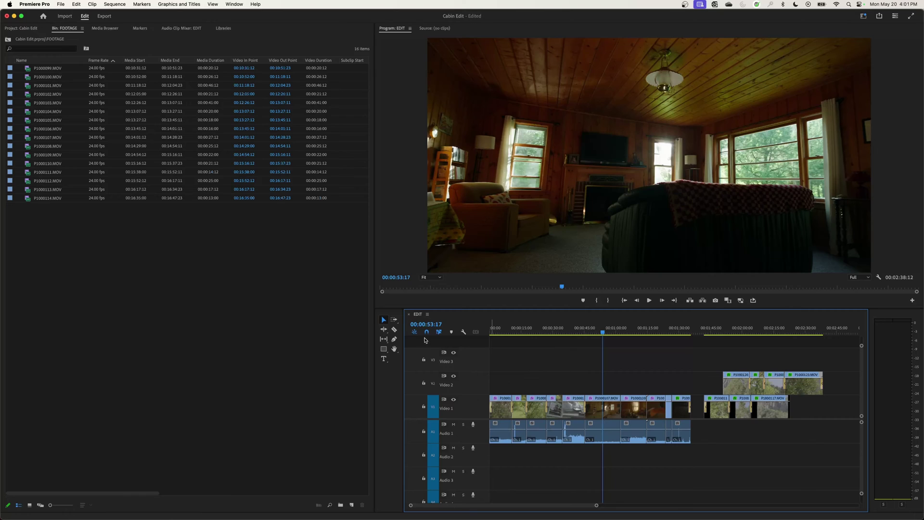
left_click(427, 332)
left_click(427, 332)
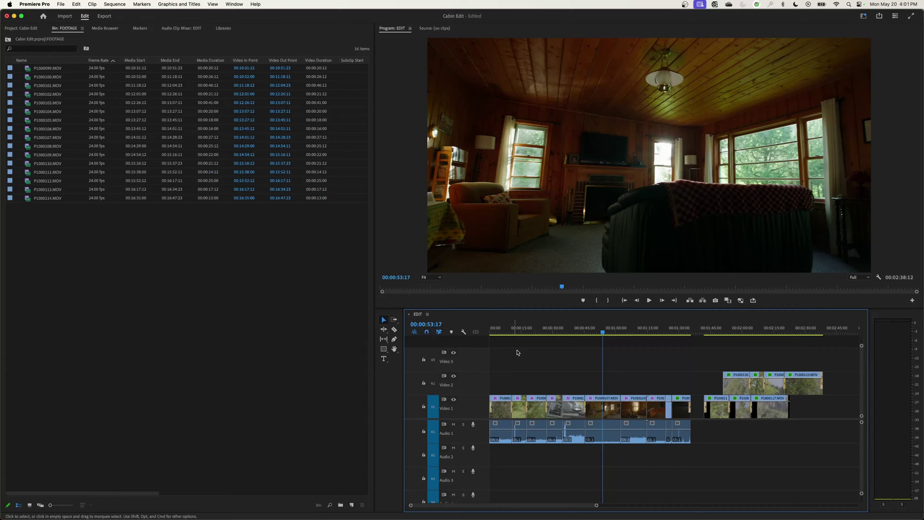
key("c")
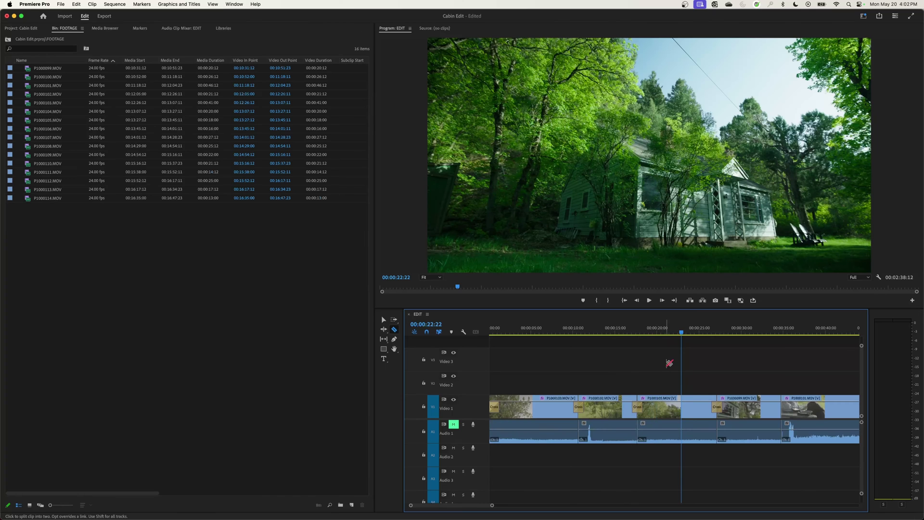
- Stop playback at 00:00:23:14, razor-click P1000105 there, then zoom the timeline in and out
key("shift+k")
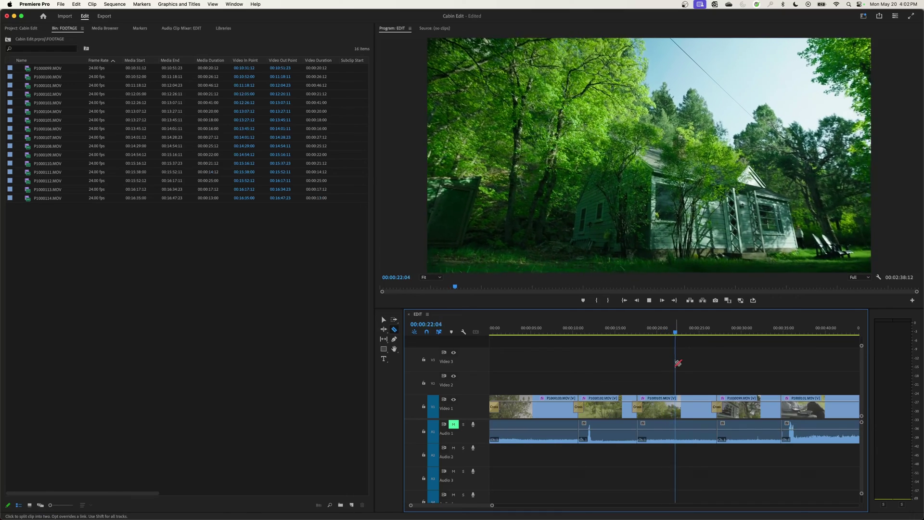
key("space")
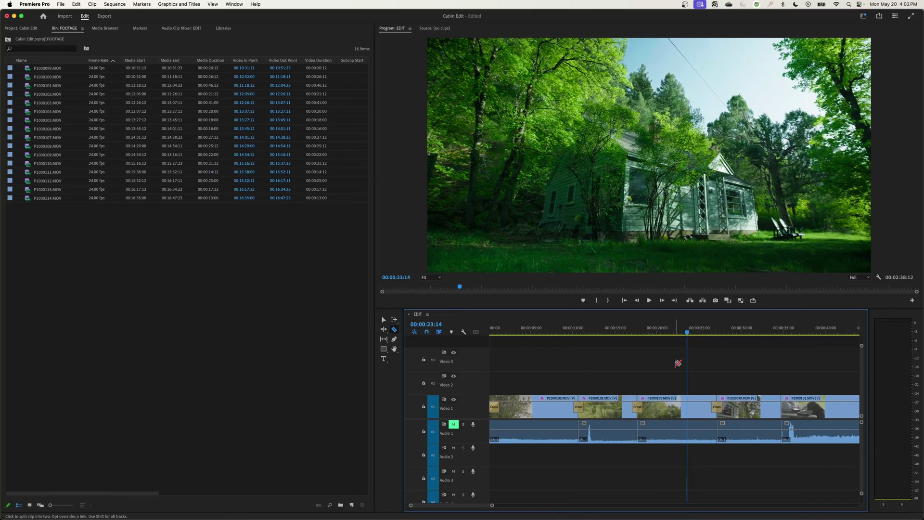
left_click(688, 411)
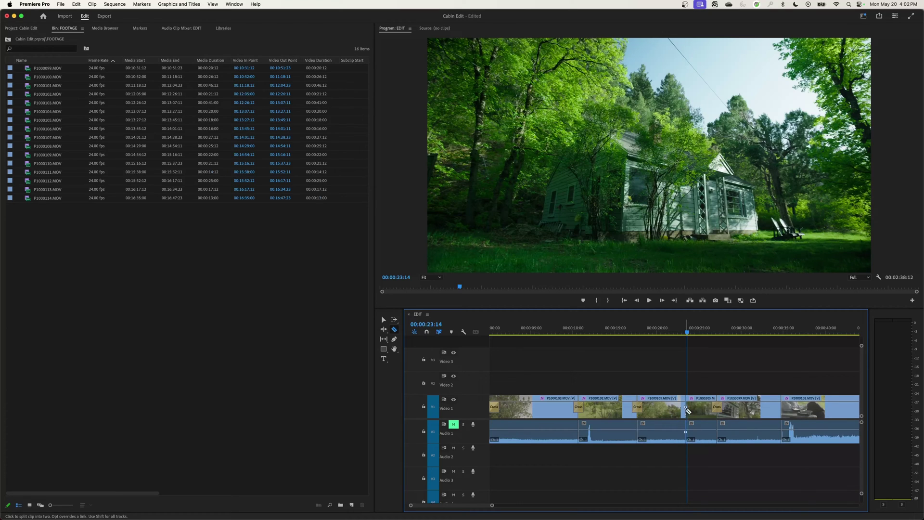
key("equal")
key("equal")
key("equal")
key("equal")
key("equal")
key("equal")
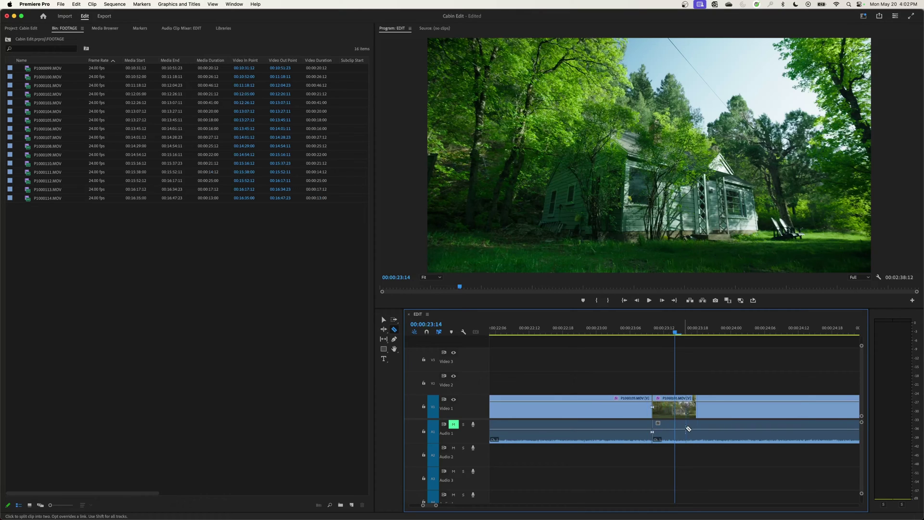
key("minus")
key("minus")
key("minus")
key("minus")
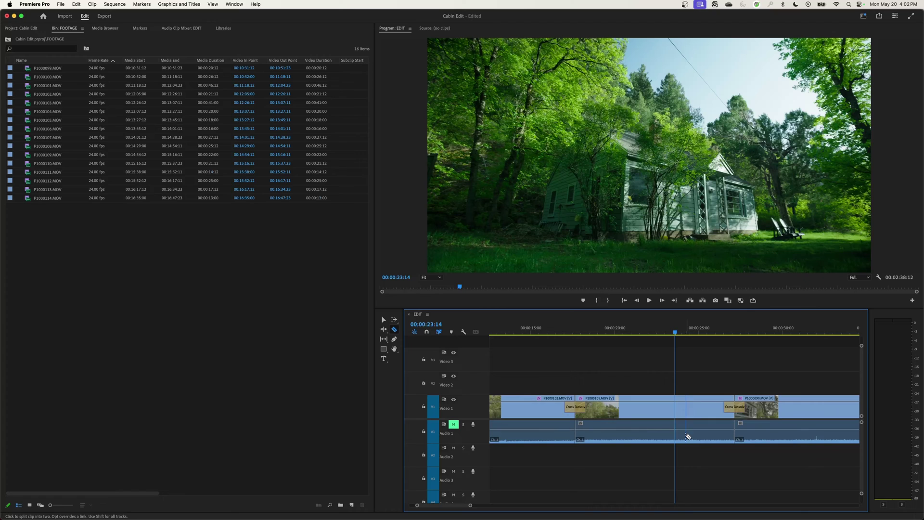
left_click(426, 332)
left_click(676, 413)
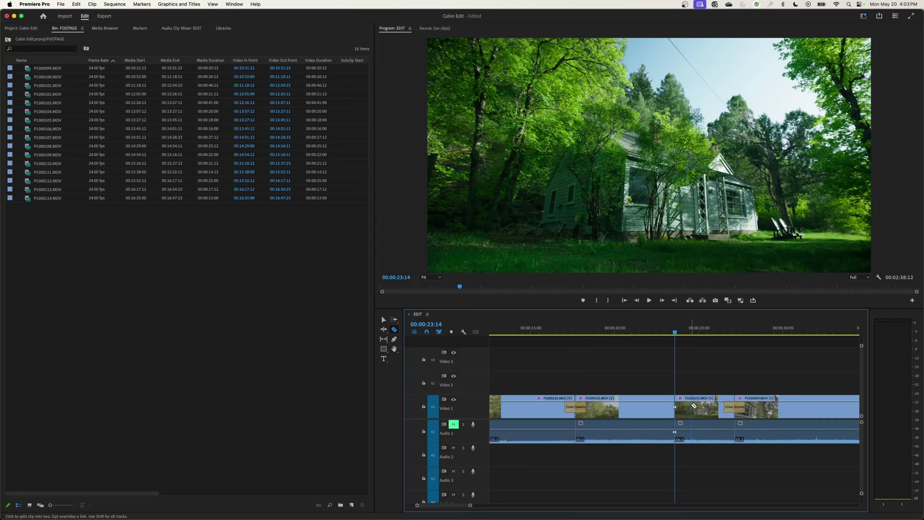
key("v")
left_click(693, 409)
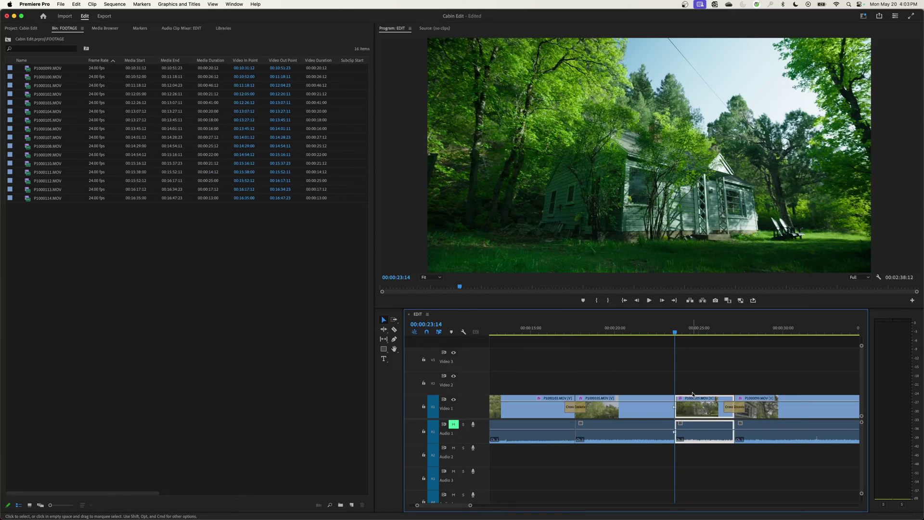
key("shift+Delete")
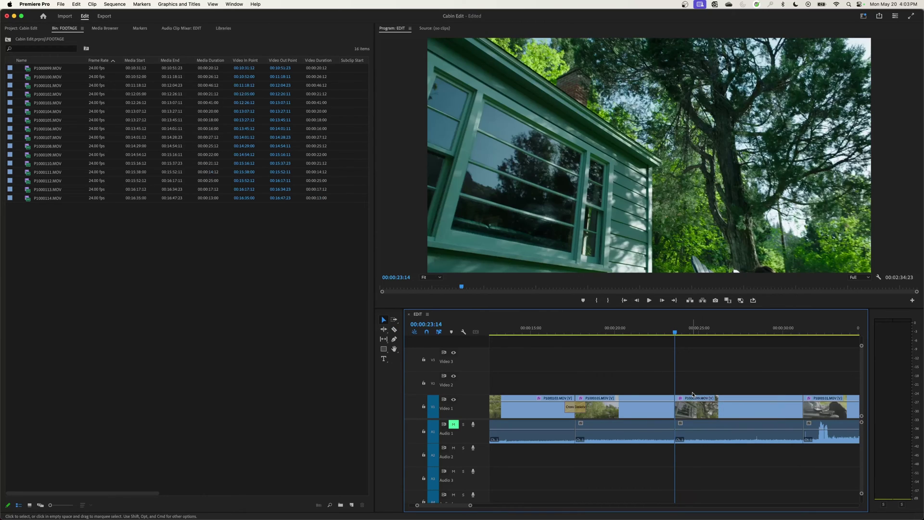
key("super+z")
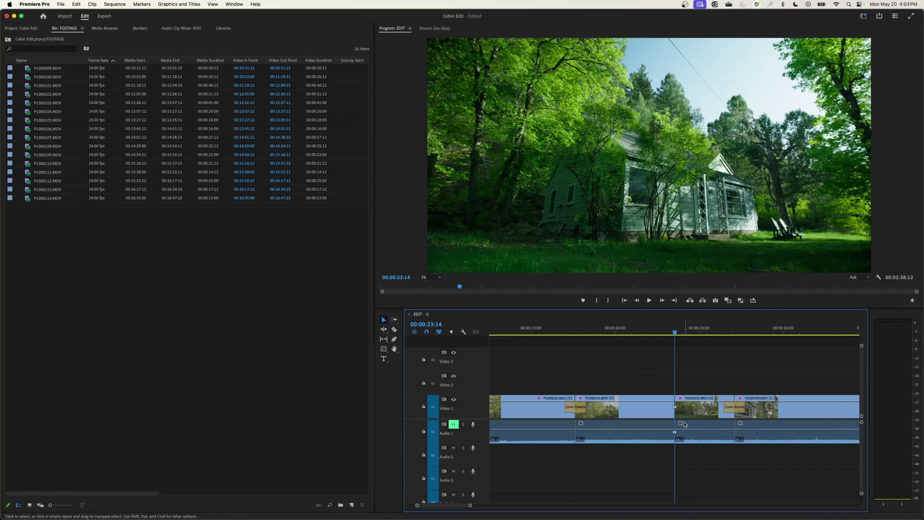
left_click(686, 415)
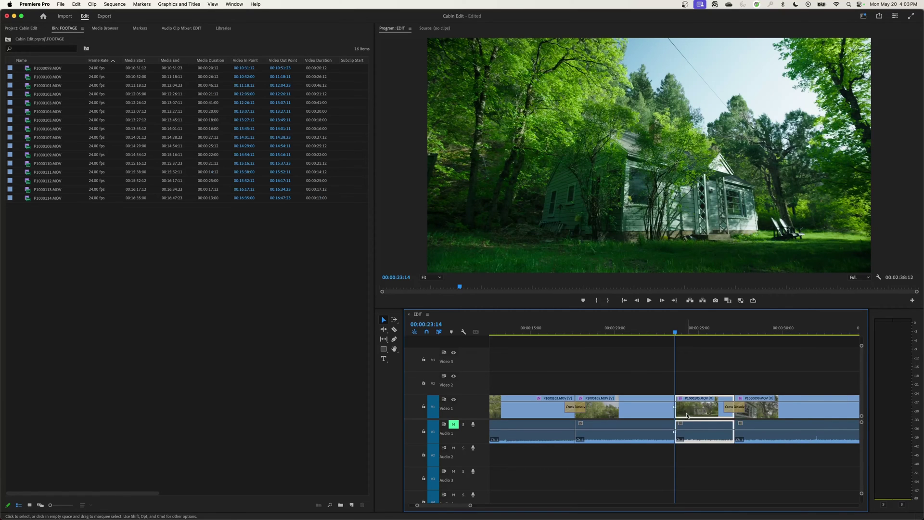
key("Delete")
key("super+z")
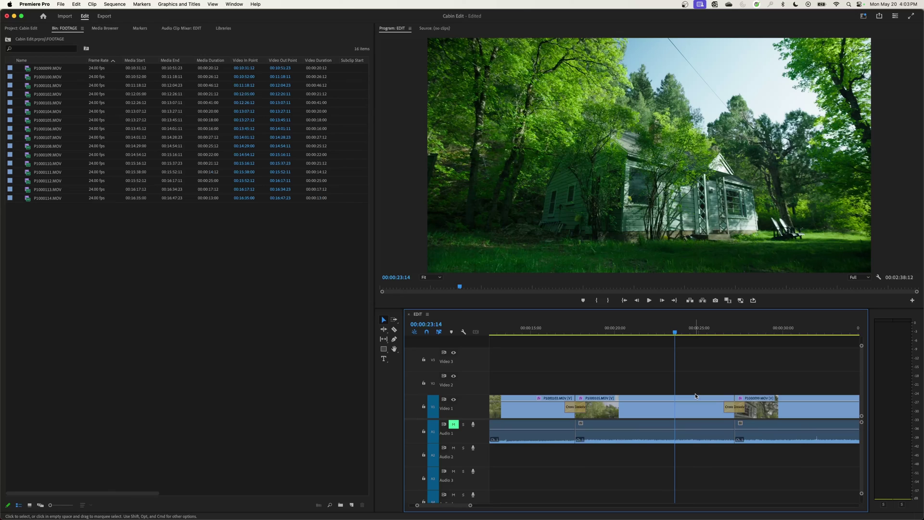
- Select then deselect the P1000105 clip, and switch to the Razor tool
left_click(653, 409)
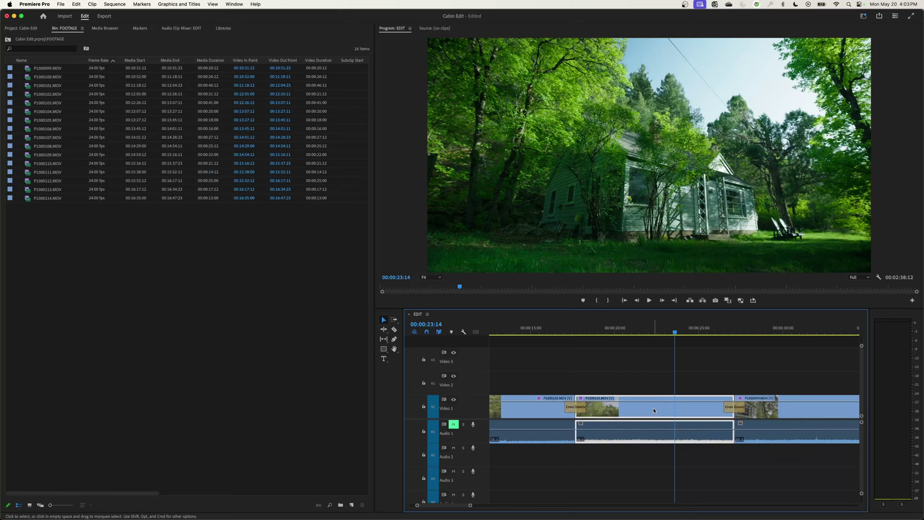
left_click(654, 373)
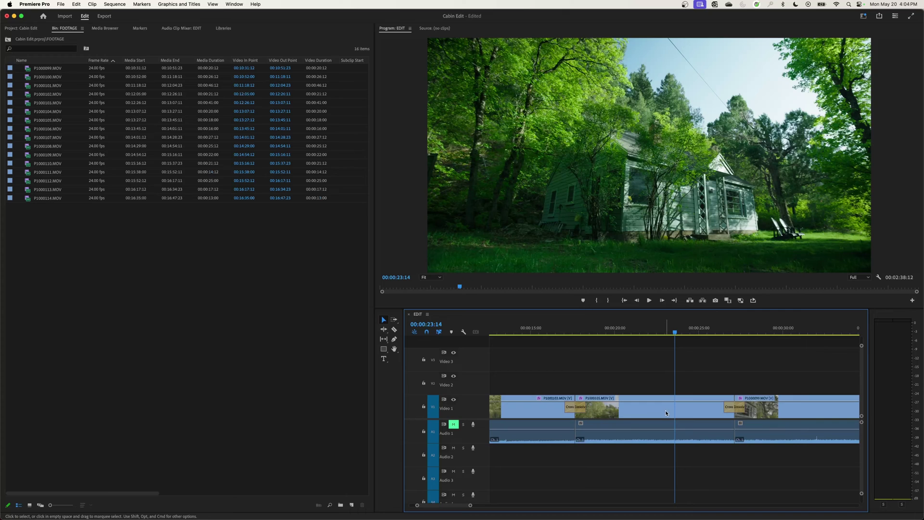
key("c")
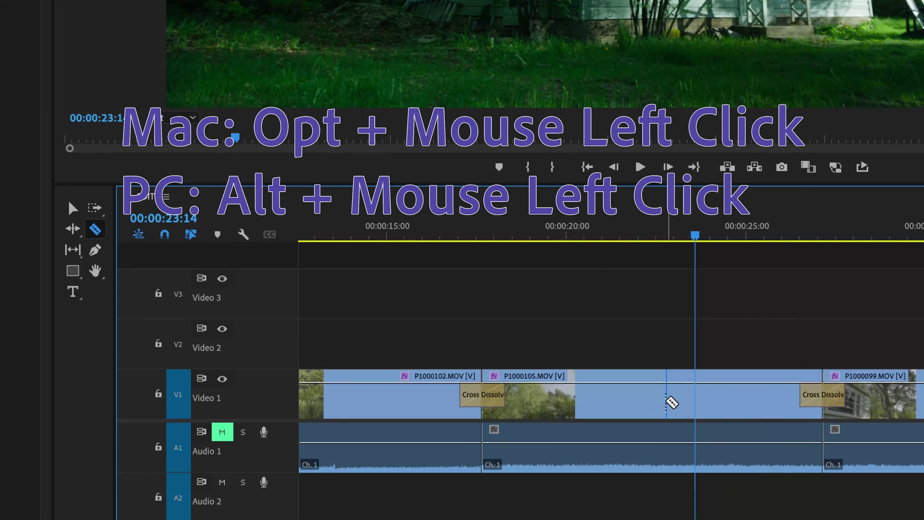
- Razor-cut P1000105's audio and video at 00:00:23:14, then delete the first portion, leaving a gap
left_click(667, 423, "alt")
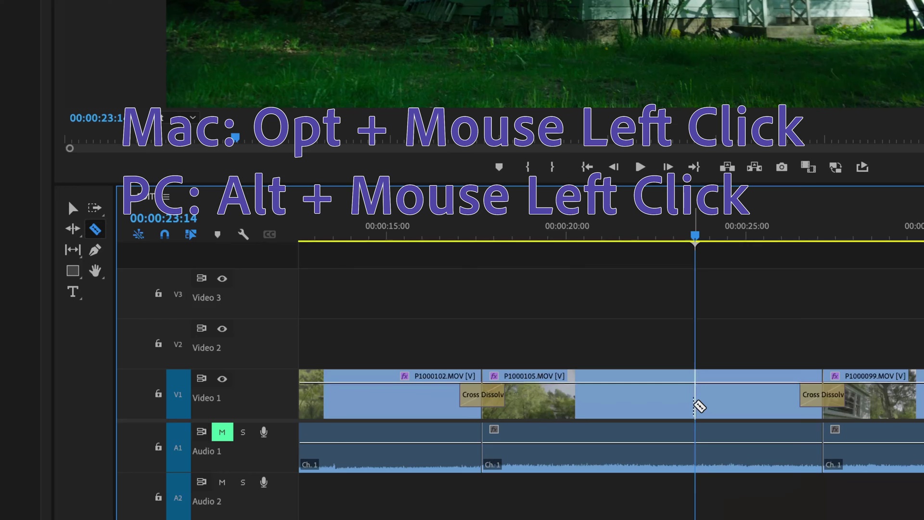
left_click(695, 404, "alt")
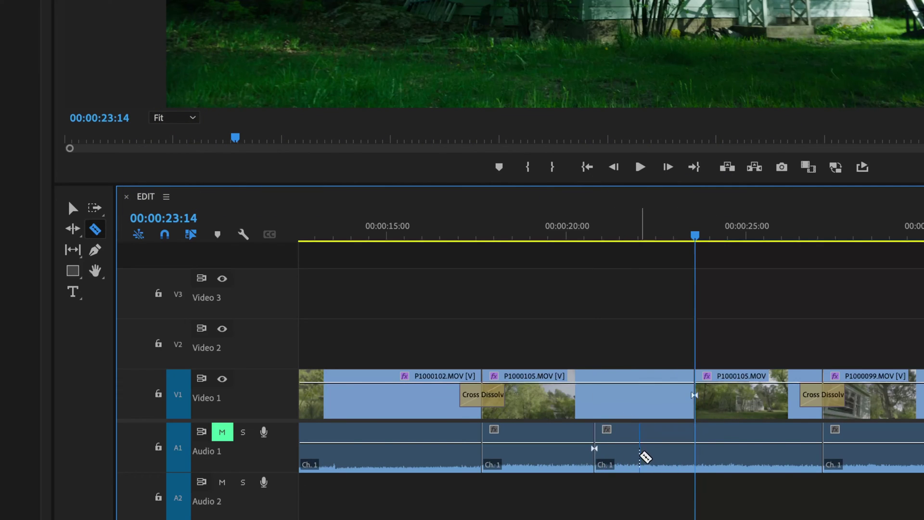
key("v")
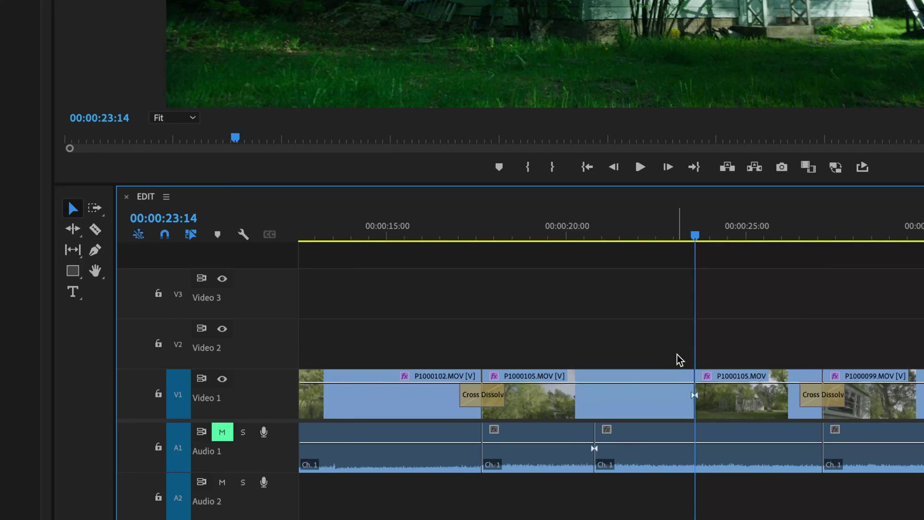
left_click(633, 391)
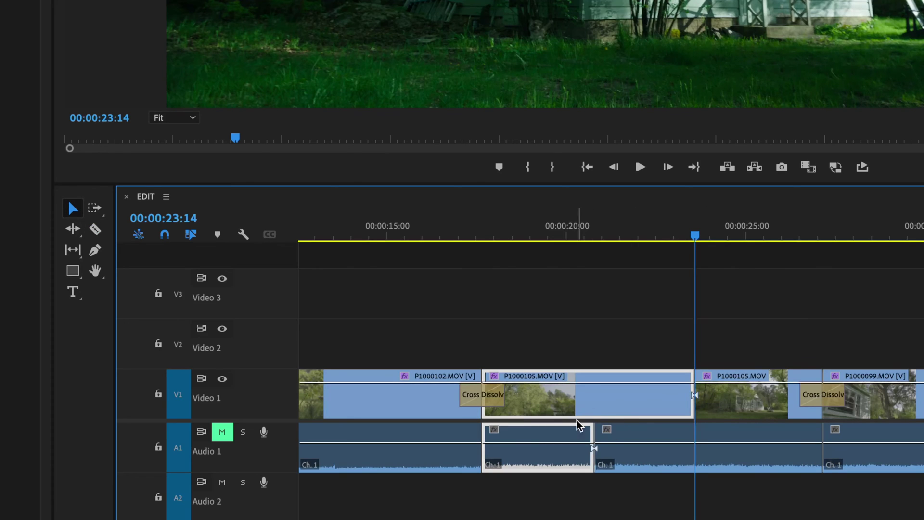
key("Delete")
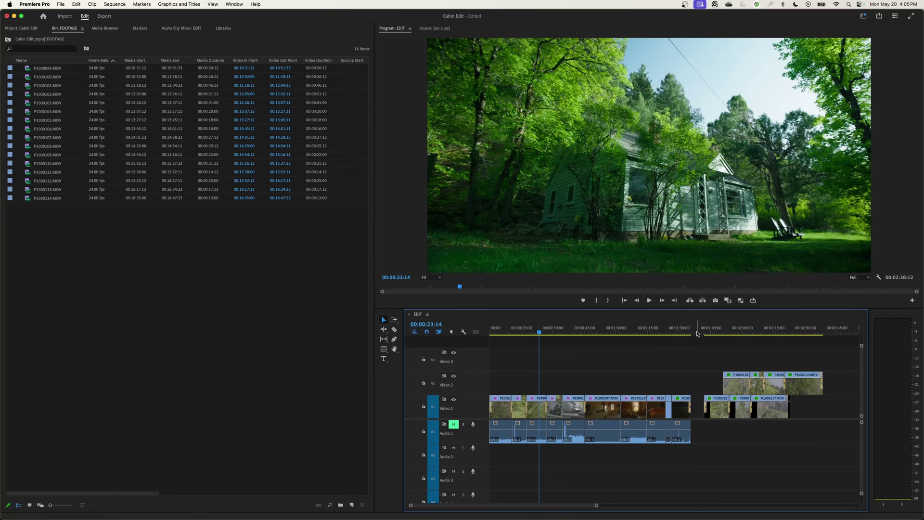
- Drag P1000120.MOV's opacity line down near 00:02:00 and preview the blend from 00:01:58:00
left_click(731, 327)
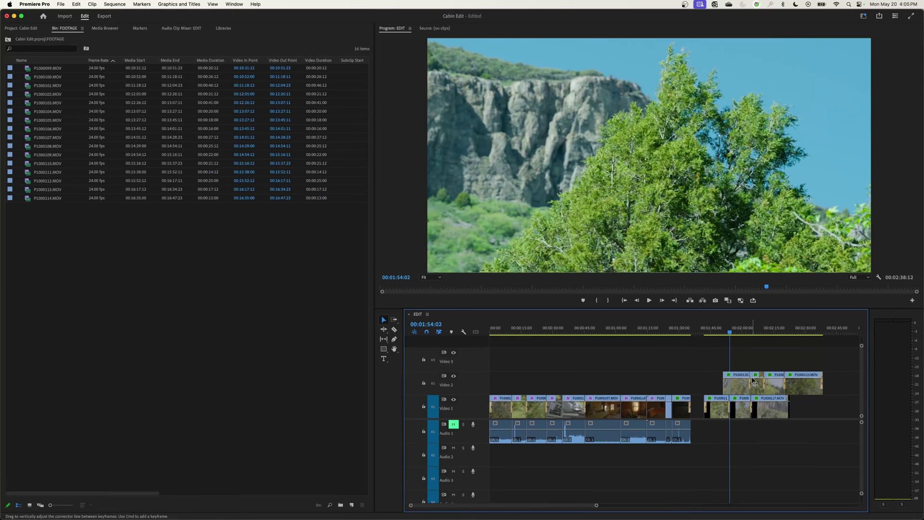
left_click(743, 333)
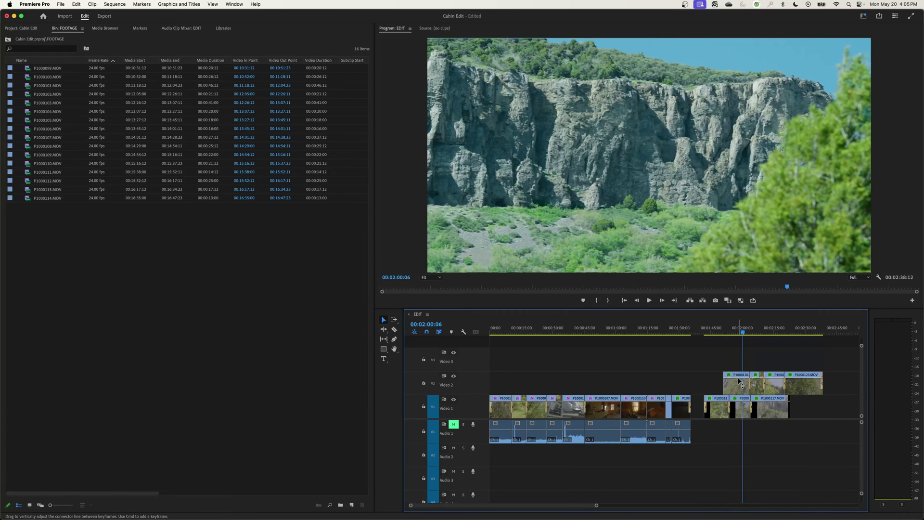
left_click_drag(740, 381, 740, 389)
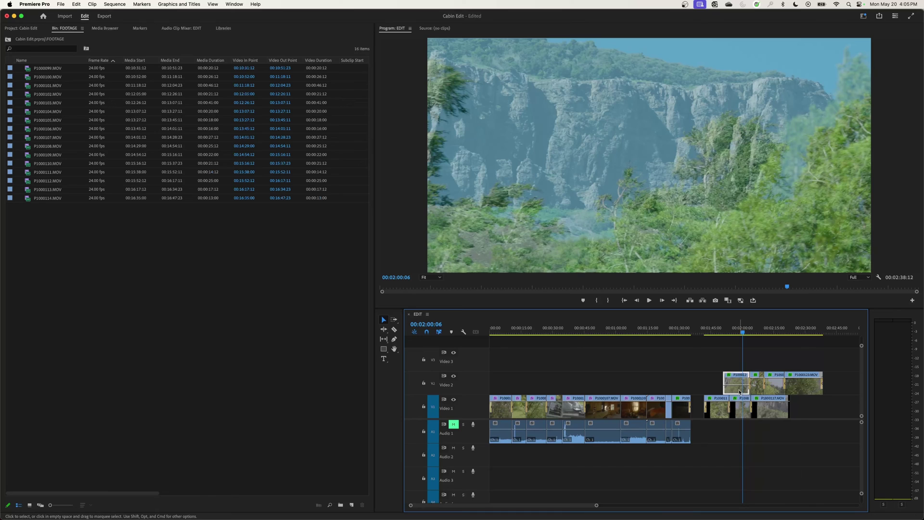
left_click(738, 333)
key("space")
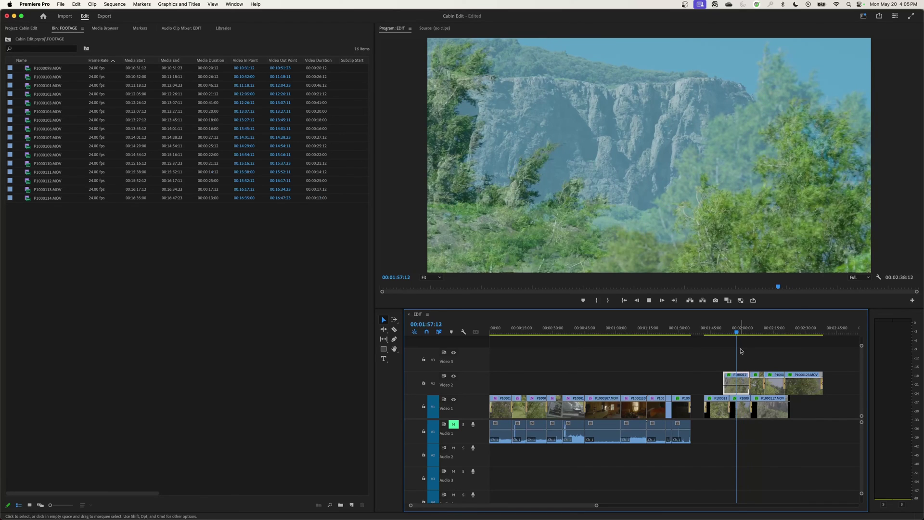
key("space")
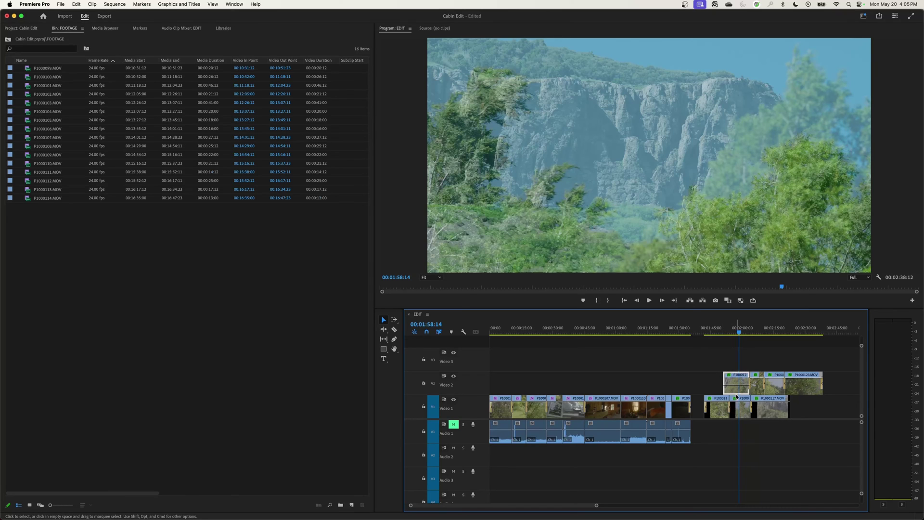
- Zoom in and Shift-razor both video tracks at 00:01:58:14, then scrub to 00:02:00:11
key("equal")
key("equal")
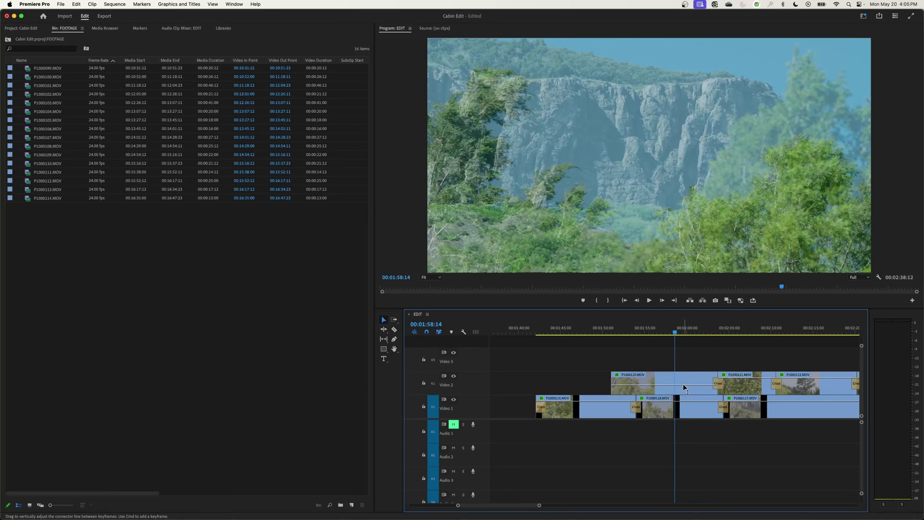
key("c")
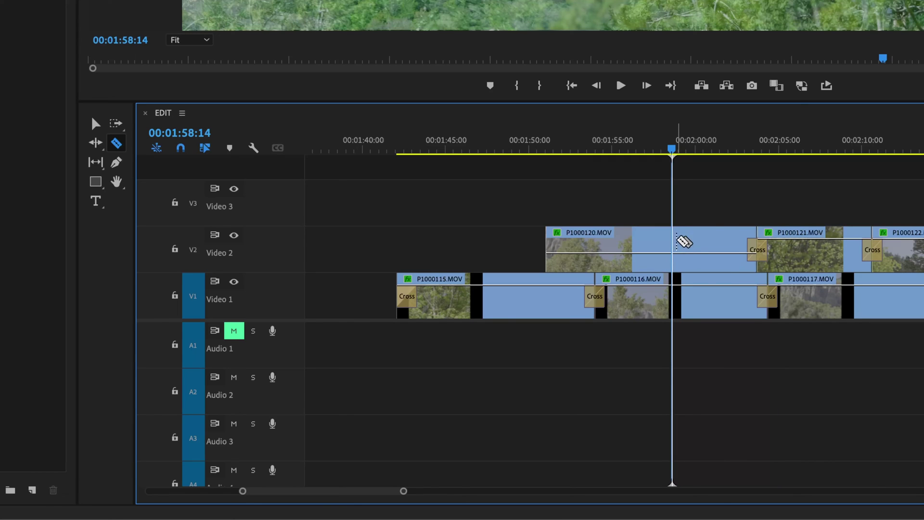
left_click(685, 242, "shift")
left_click_drag(678, 151, 703, 150)
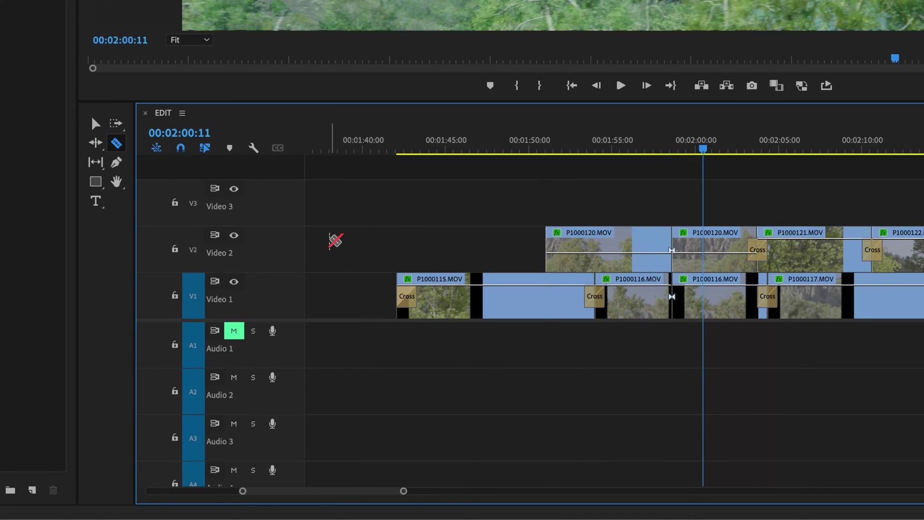
- Undo the razor cut, demo a Cmd+K split on Video 1 at 00:01:46:13, then park at 00:01:56:07
left_click(95, 124)
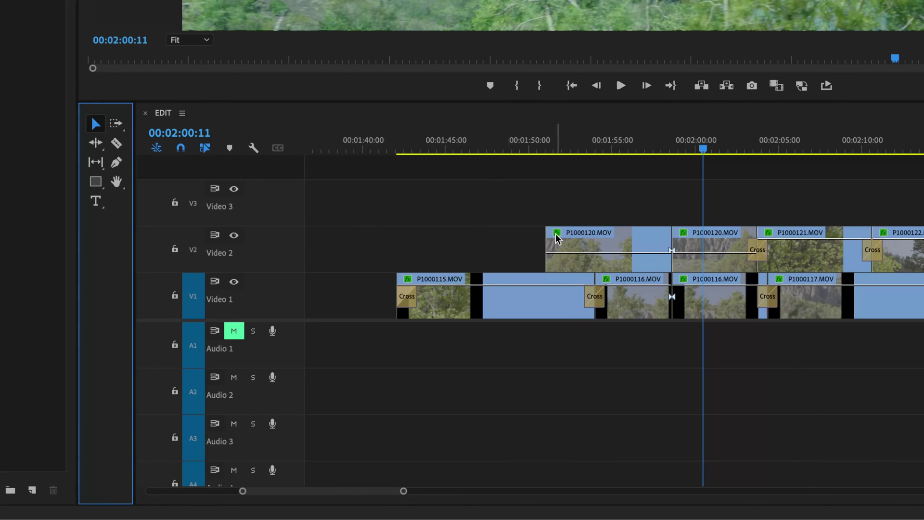
key("ctrl+z")
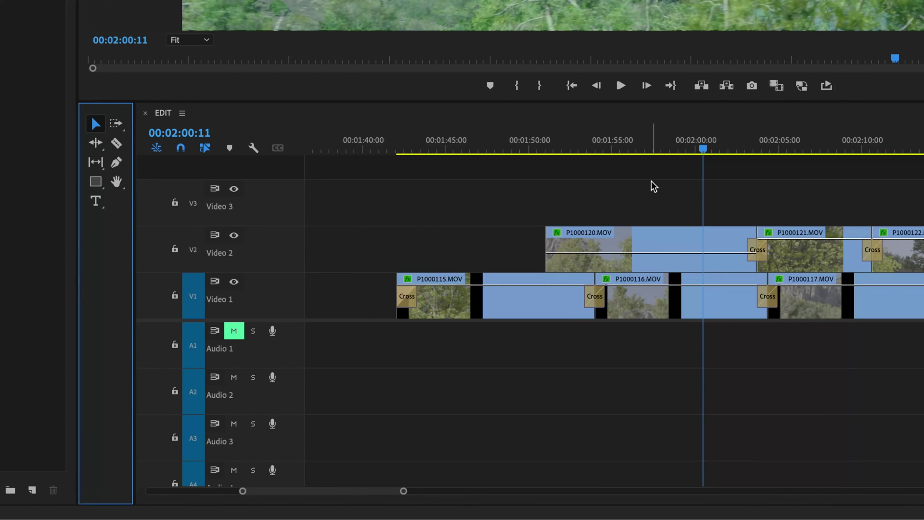
left_click(472, 151)
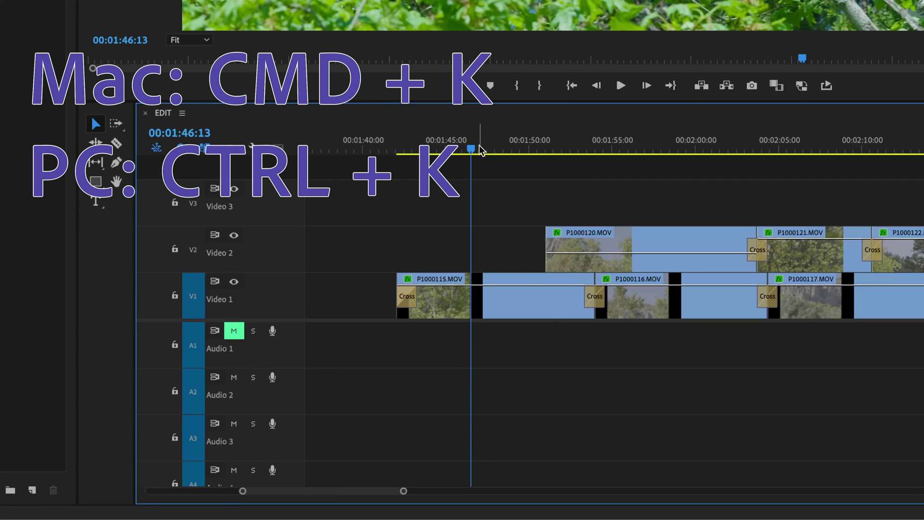
key("ctrl+k")
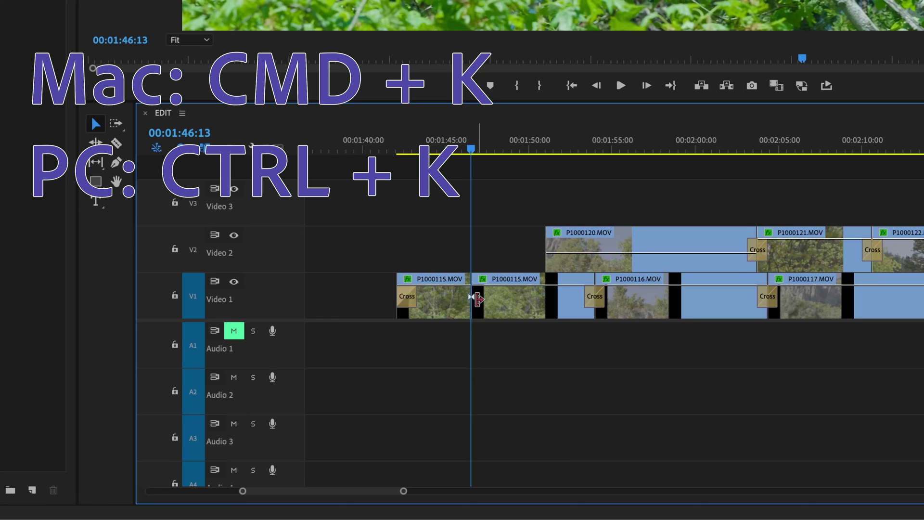
left_click_drag(431, 305, 405, 305)
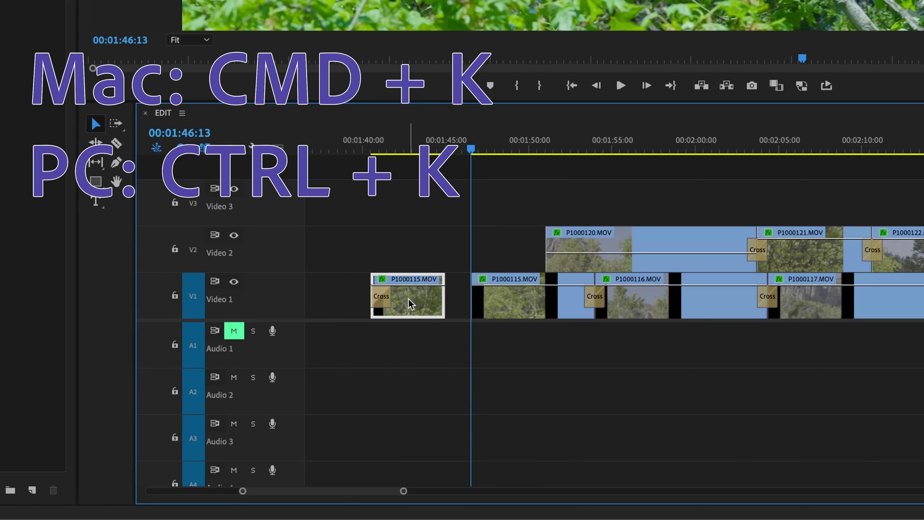
key("ctrl+z")
left_click(633, 147)
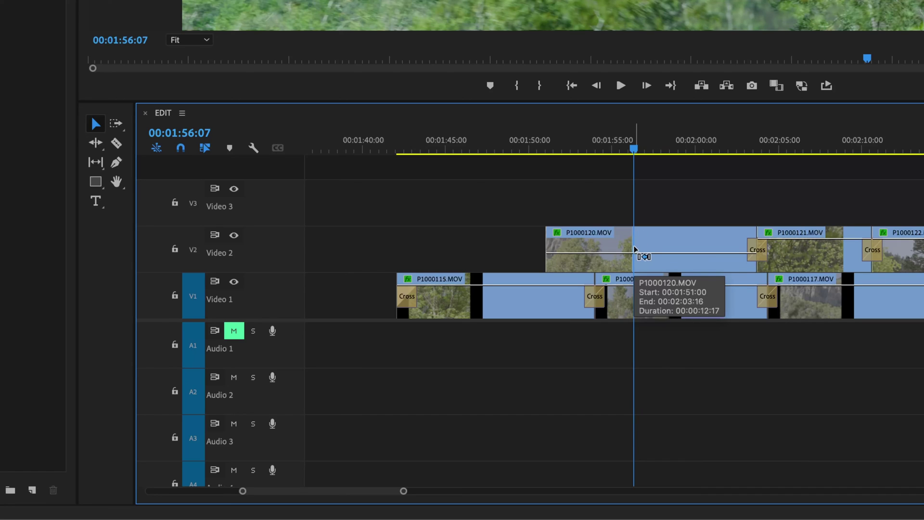
- Split P1000116.MOV at 00:01:56:07 with Cmd+K, then target Video 2 and split P1000120.MOV too
key("ctrl+k")
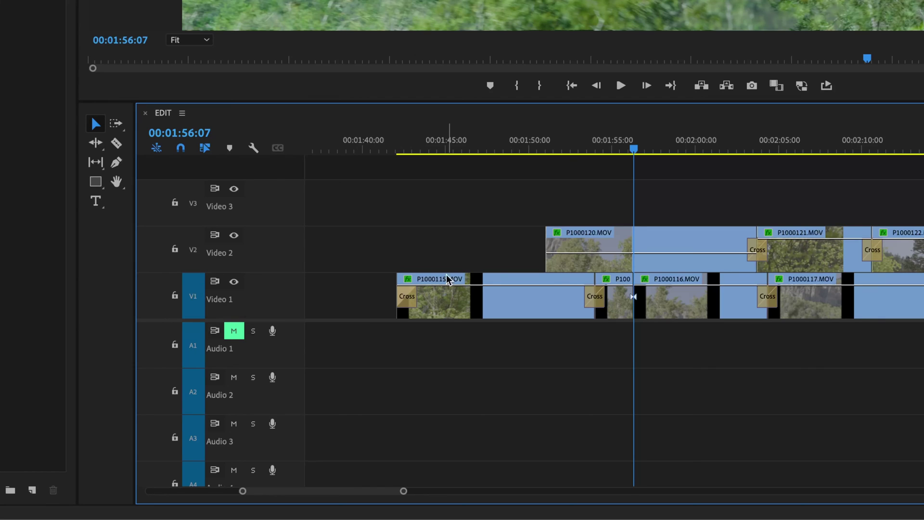
left_click(193, 249)
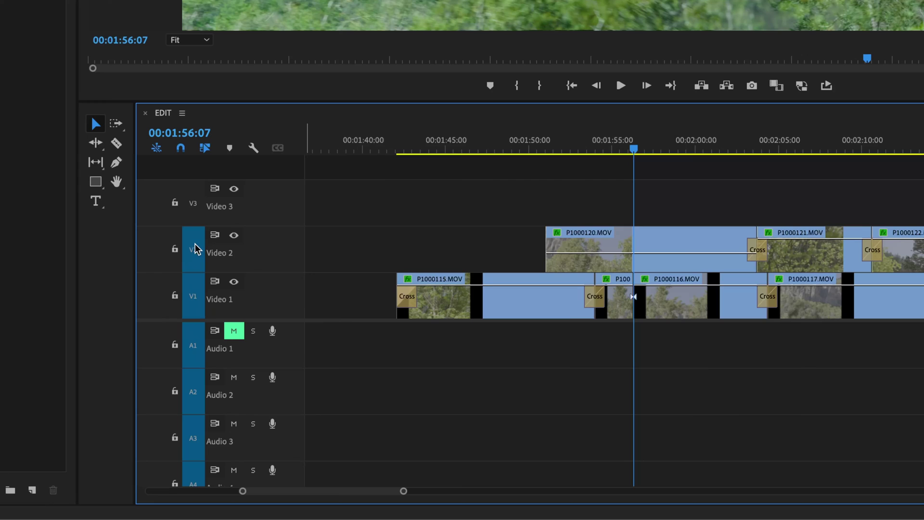
key("ctrl+k")
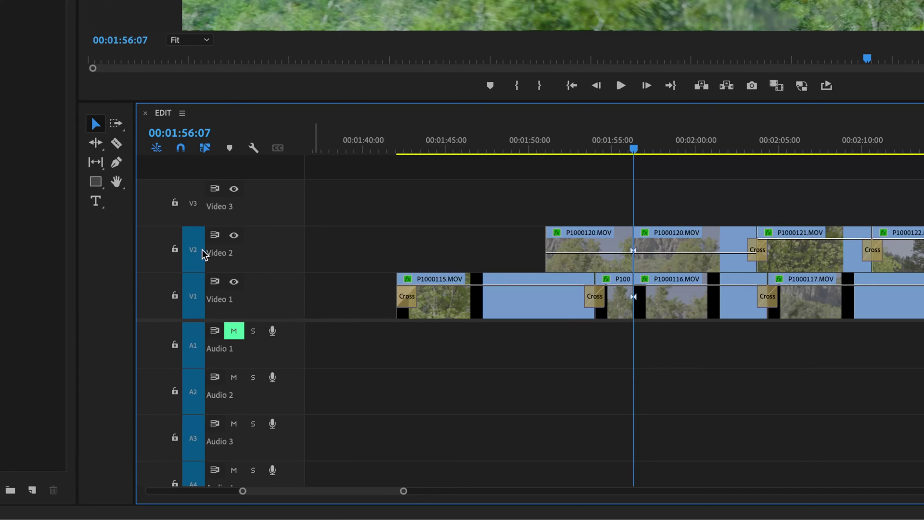
- Target the Video 3 track too and undo the two earlier splits
left_click(193, 207)
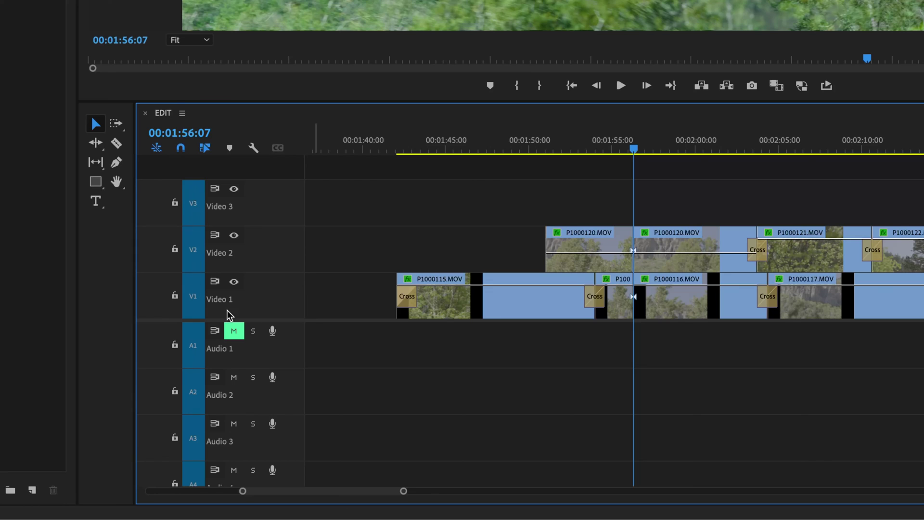
left_click(633, 276)
key("Delete")
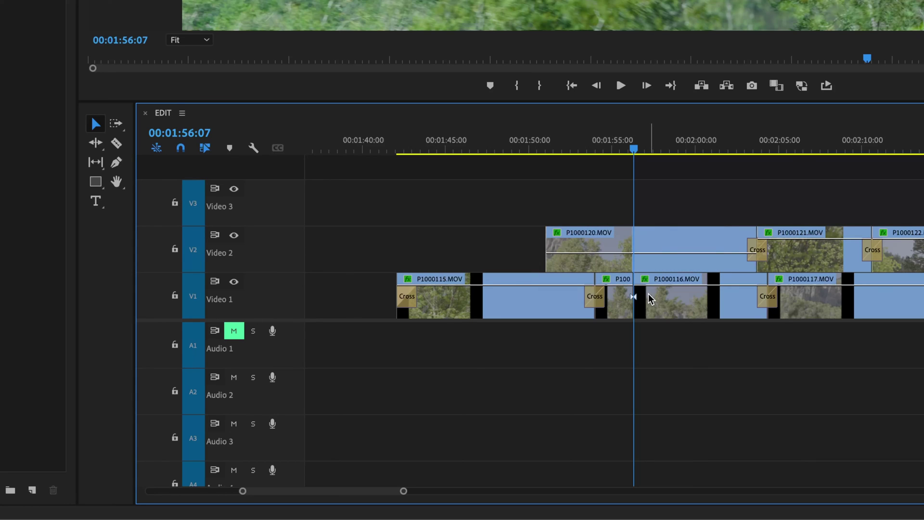
left_click(634, 294)
key("Delete")
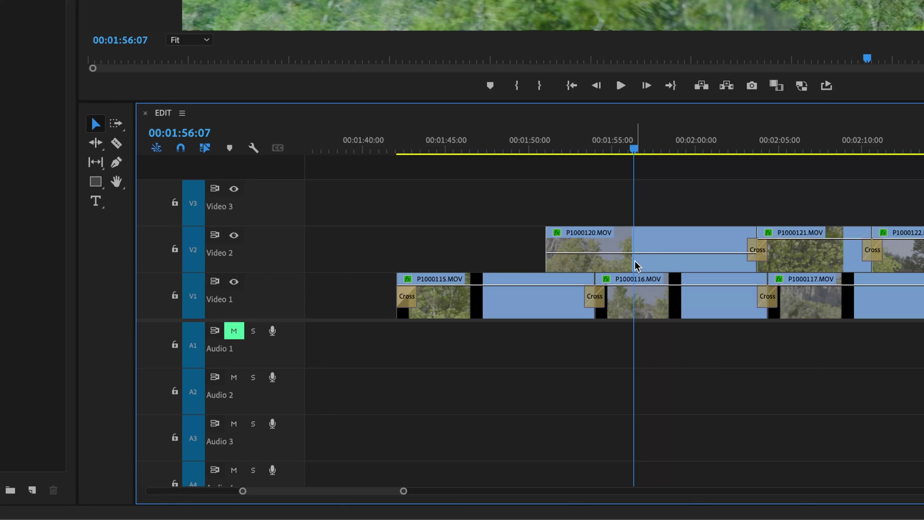
- Cut the selected V2 clip at 00:01:56:07, then the V1 clip at 00:01:59:22, with Cmd+K
left_click(645, 246)
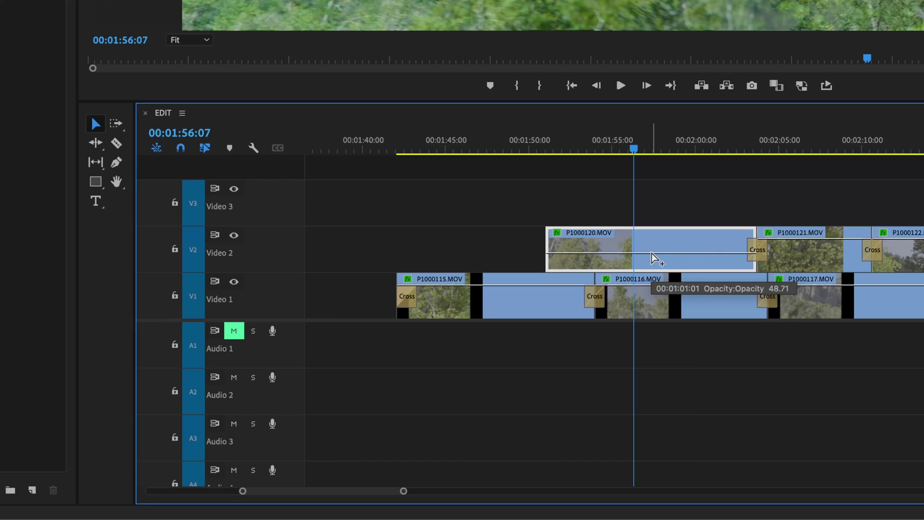
key("ctrl+k")
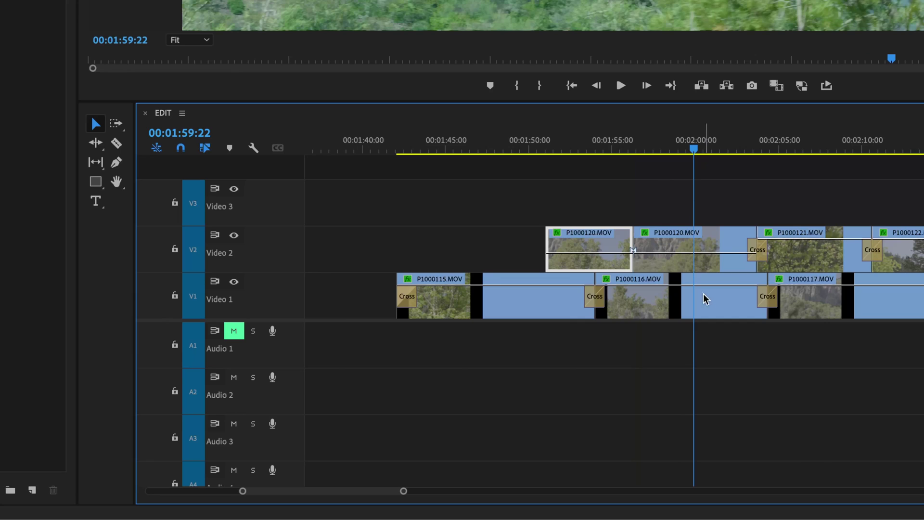
left_click(709, 308)
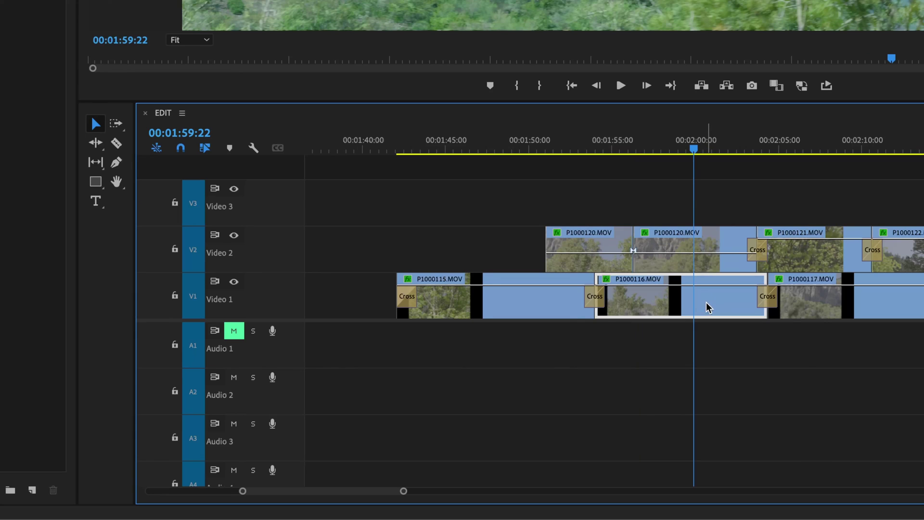
key("ctrl+k")
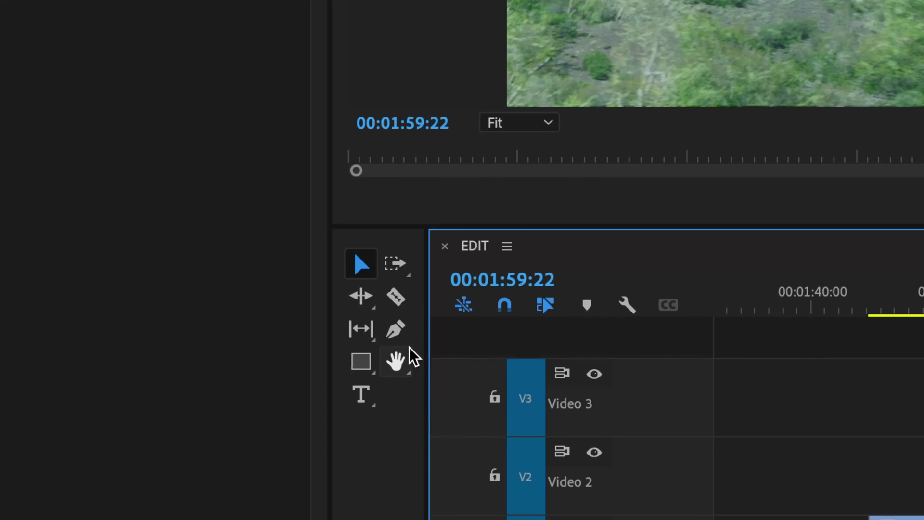
left_click(400, 332)
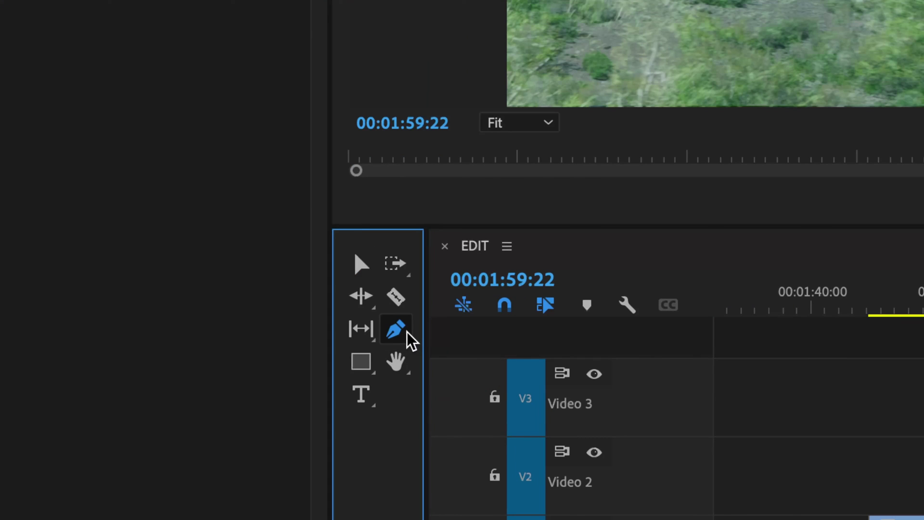